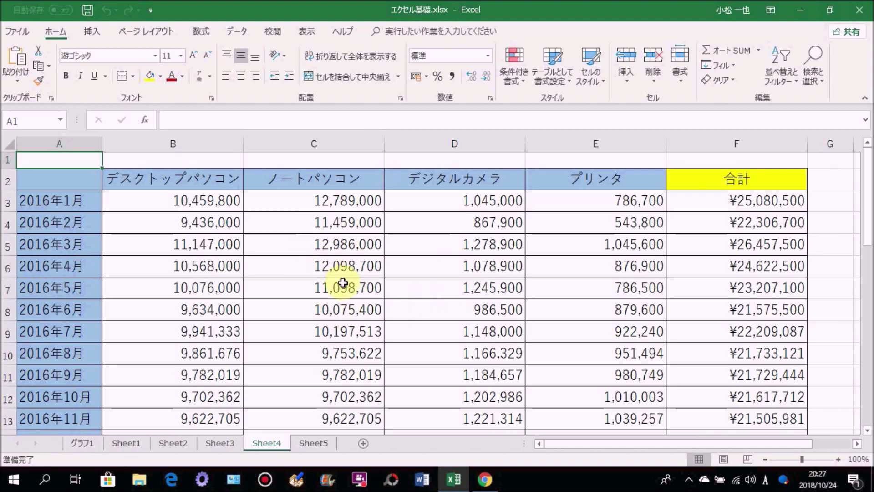
Open the File backstage Info page for the エクセル基礎 workbook.
{"action": "left_click", "coordinate": [8, 32]}
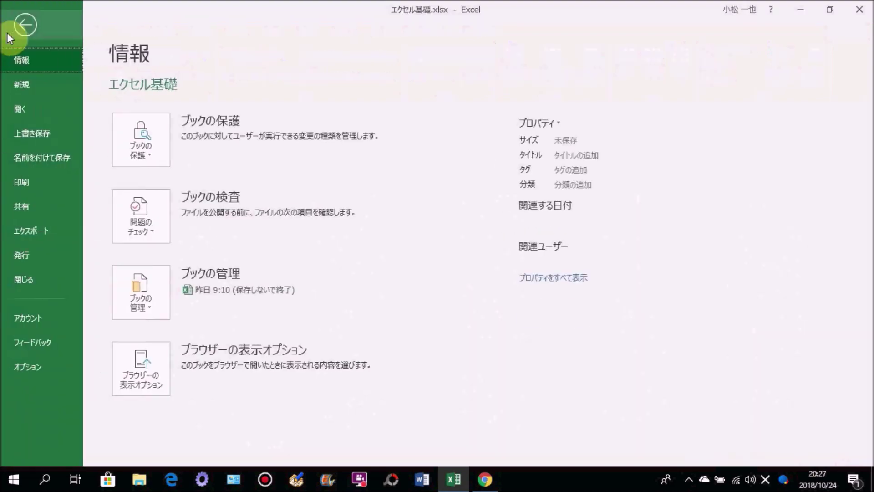
Page through the print preview showing the sales table on 6 pages, then return to Sheet4.
{"action": "left_click", "coordinate": [29, 186]}
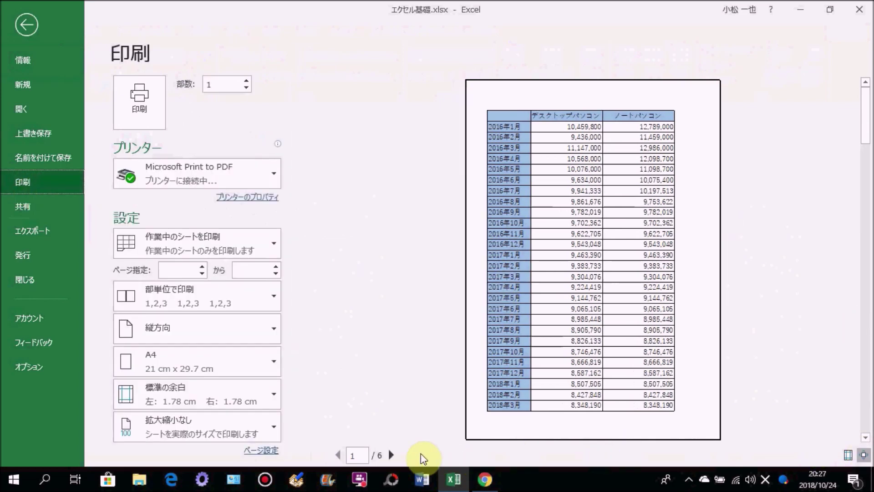
{"action": "left_click", "coordinate": [391, 454]}
{"action": "left_click", "coordinate": [390, 454]}
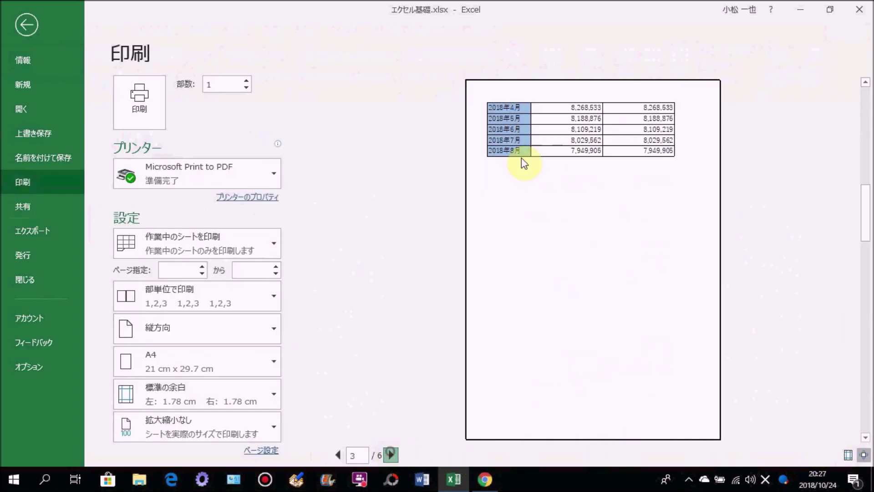
{"action": "scroll", "coordinate": [523, 163], "scroll_direction": "down", "scroll_amount": 1}
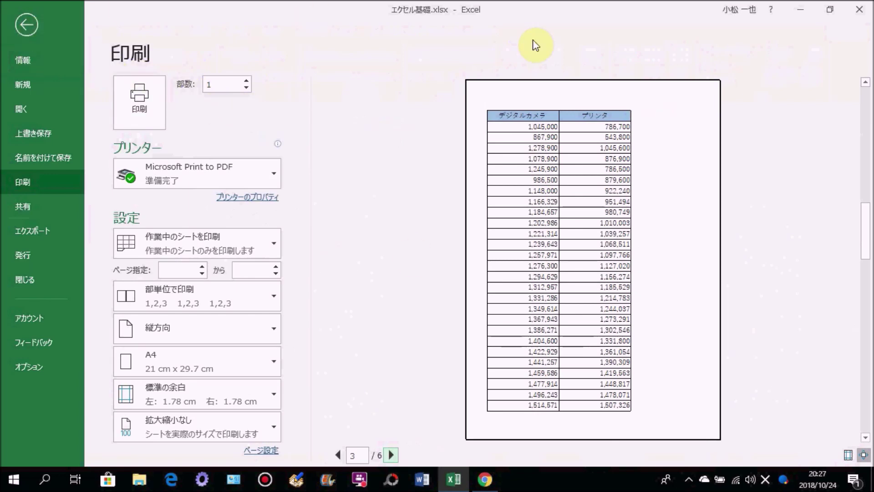
{"action": "left_click", "coordinate": [24, 30]}
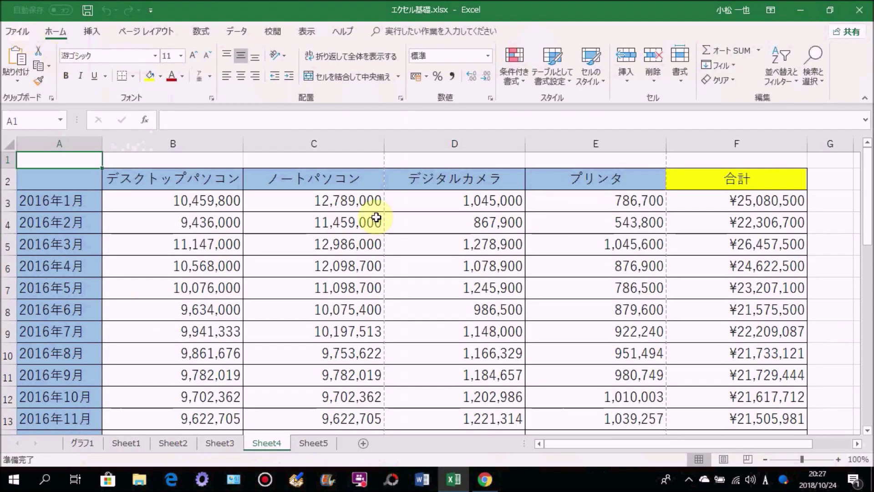
Switch Sheet4 to Page Break Preview and scroll to the page break after 2018年3月.
{"action": "left_click", "coordinate": [312, 35]}
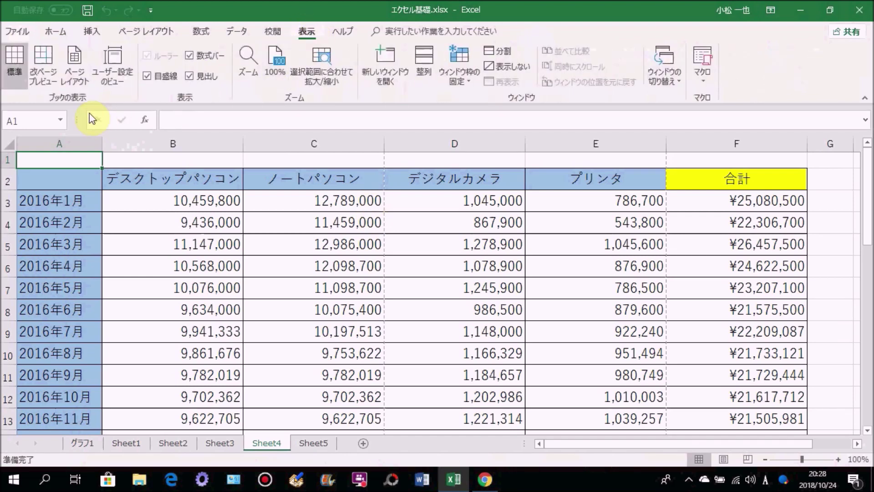
{"action": "left_click", "coordinate": [48, 59]}
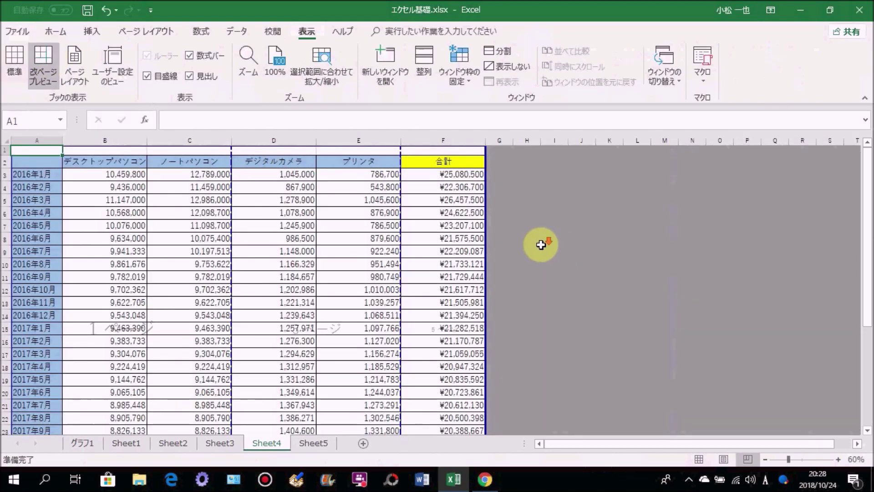
{"action": "scroll", "coordinate": [541, 243], "scroll_direction": "down", "scroll_amount": 2}
{"action": "scroll", "coordinate": [541, 243], "scroll_direction": "down", "scroll_amount": 1}
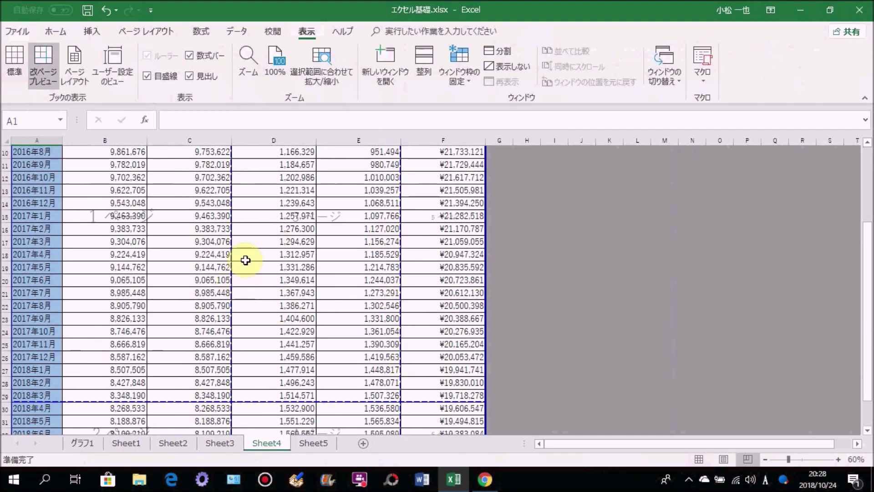
{"action": "scroll", "coordinate": [380, 262], "scroll_direction": "down", "scroll_amount": 1}
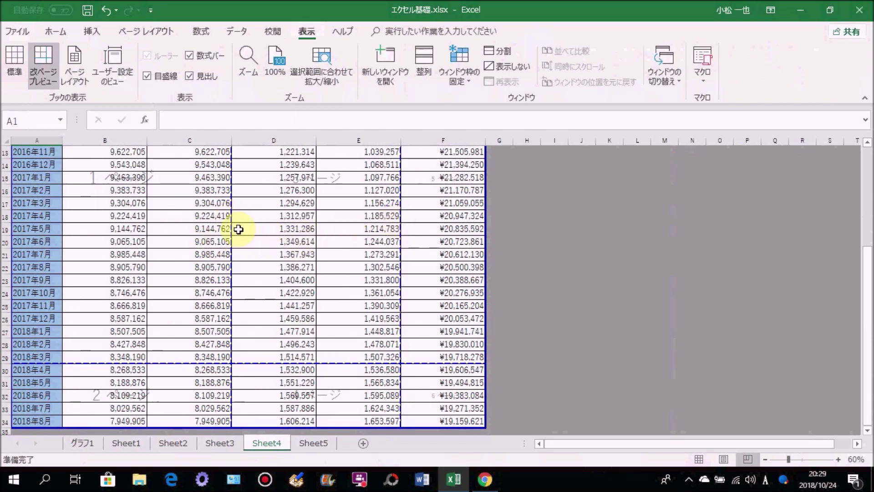
Drag the page breaks so rows through 2018年8月 and columns to F fall on page 1.
{"action": "left_click_drag", "start_coordinate": [232, 230], "coordinate": [314, 235]}
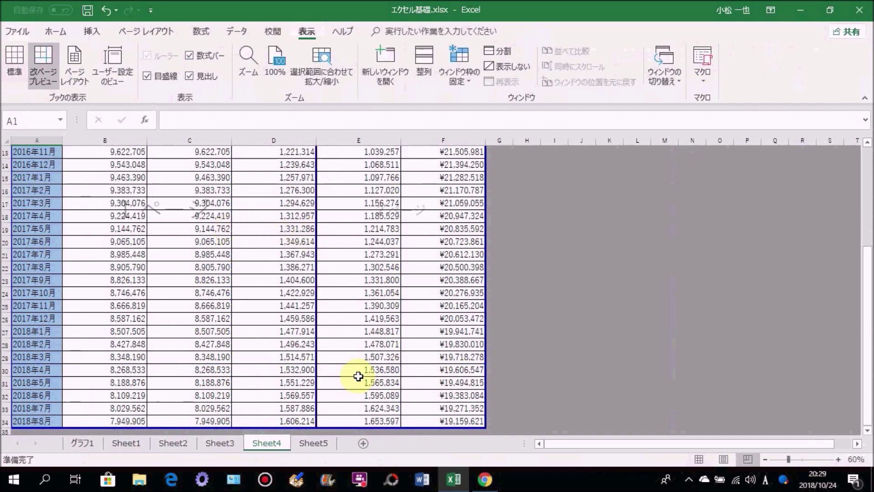
{"action": "scroll", "coordinate": [190, 296], "scroll_direction": "up", "scroll_amount": 2}
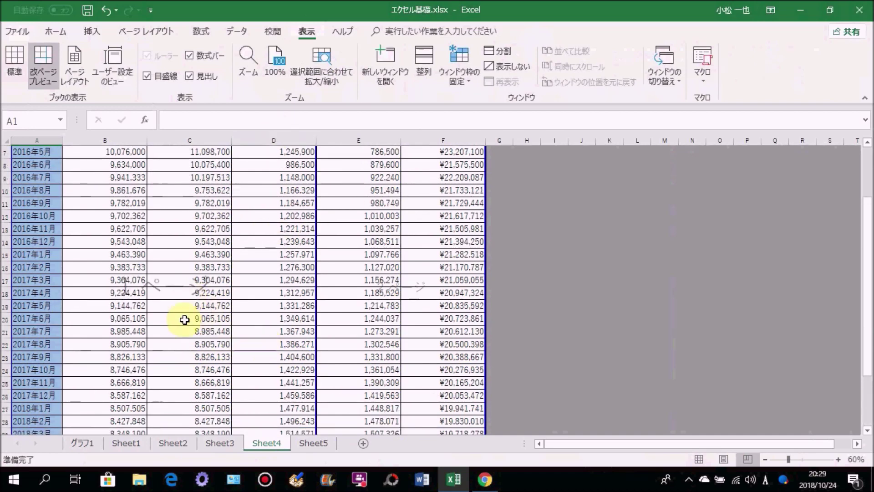
{"action": "scroll", "coordinate": [390, 307], "scroll_direction": "down", "scroll_amount": 2}
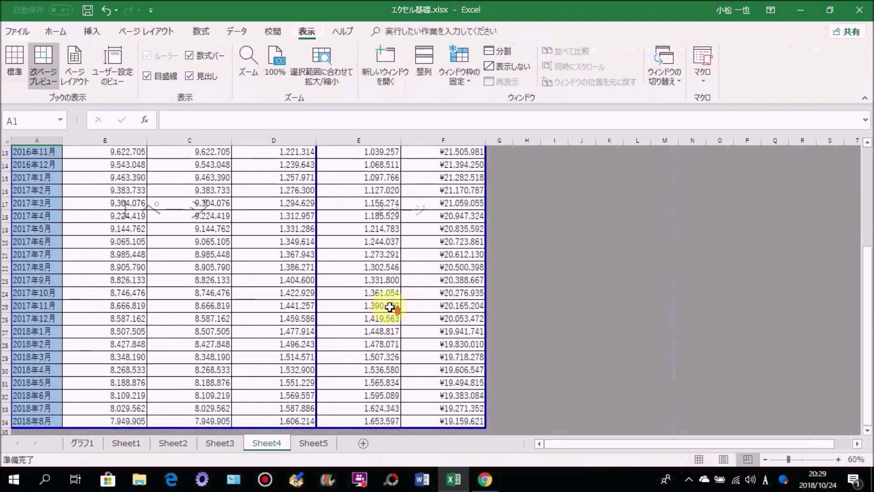
{"action": "scroll", "coordinate": [389, 307], "scroll_direction": "up", "scroll_amount": 3}
{"action": "scroll", "coordinate": [387, 306], "scroll_direction": "up", "scroll_amount": 1}
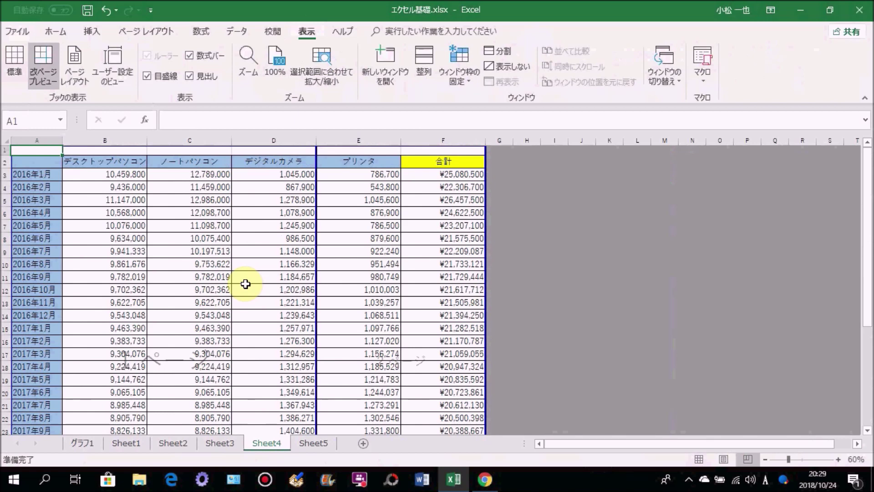
{"action": "scroll", "coordinate": [274, 280], "scroll_direction": "down", "scroll_amount": 1}
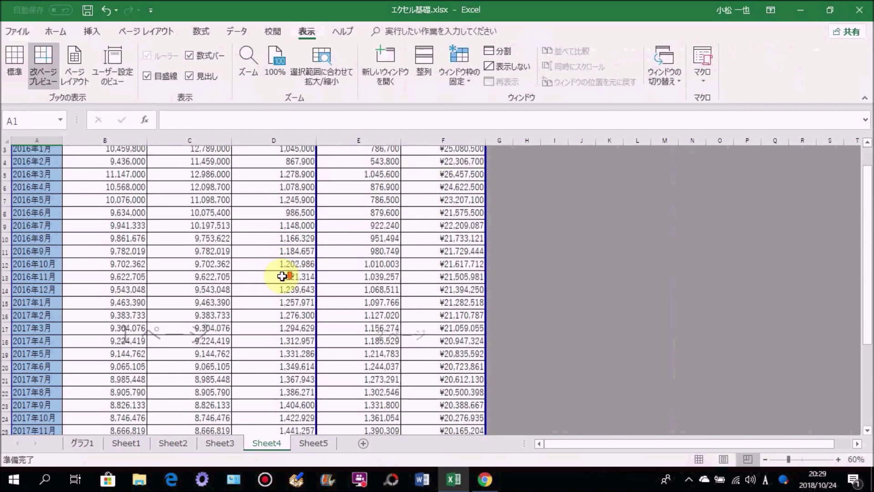
{"action": "left_click_drag", "start_coordinate": [317, 319], "coordinate": [481, 316]}
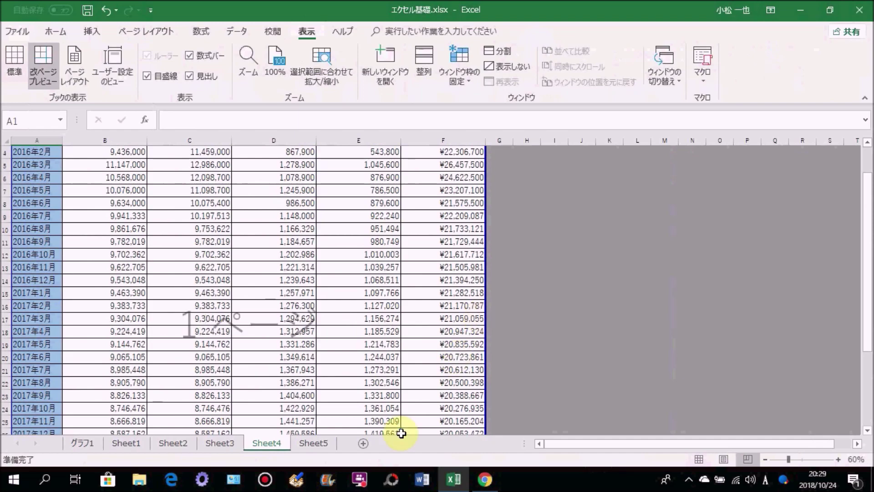
Verify columns A–F now form a single page 1, then go back to the File backstage.
{"action": "scroll", "coordinate": [360, 282], "scroll_direction": "up", "scroll_amount": 1}
{"action": "scroll", "coordinate": [365, 296], "scroll_direction": "down", "scroll_amount": 1}
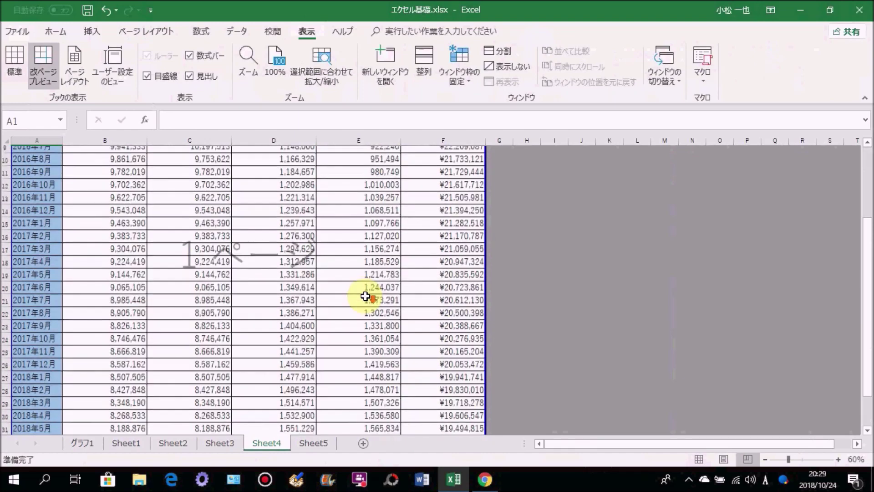
{"action": "scroll", "coordinate": [365, 296], "scroll_direction": "down", "scroll_amount": 2}
{"action": "scroll", "coordinate": [365, 296], "scroll_direction": "up", "scroll_amount": 1}
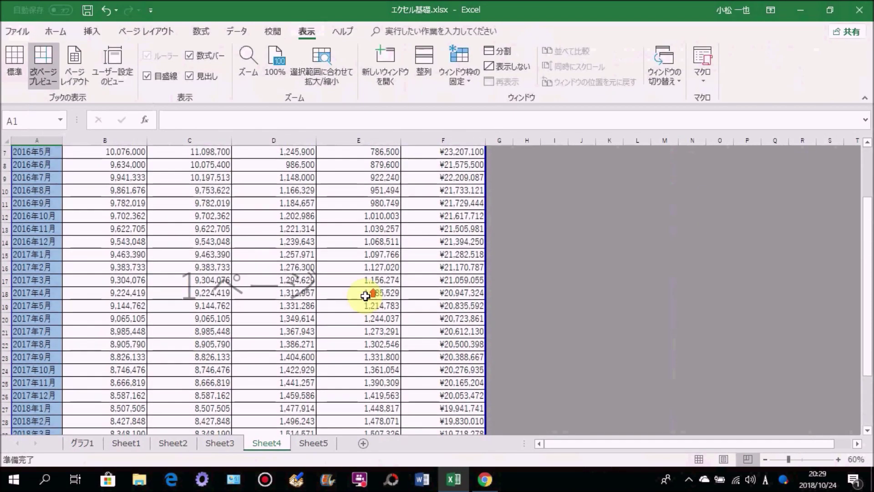
{"action": "scroll", "coordinate": [365, 294], "scroll_direction": "up", "scroll_amount": 1}
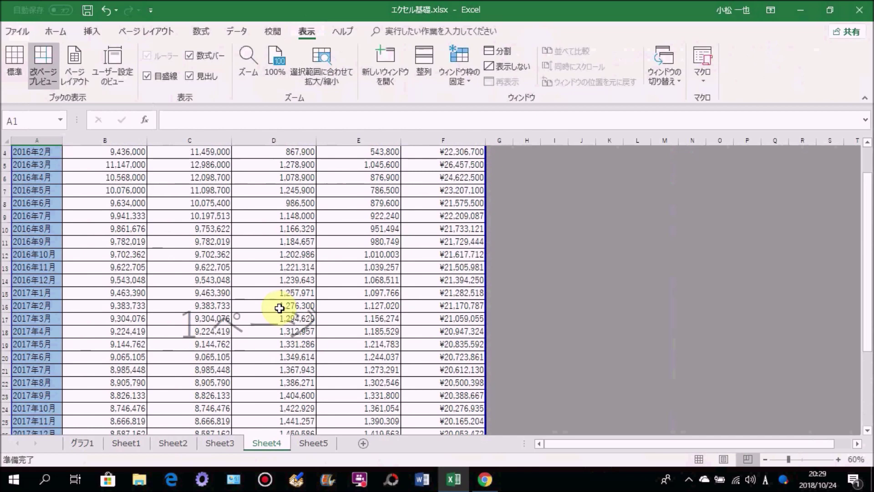
{"action": "left_click", "coordinate": [14, 30]}
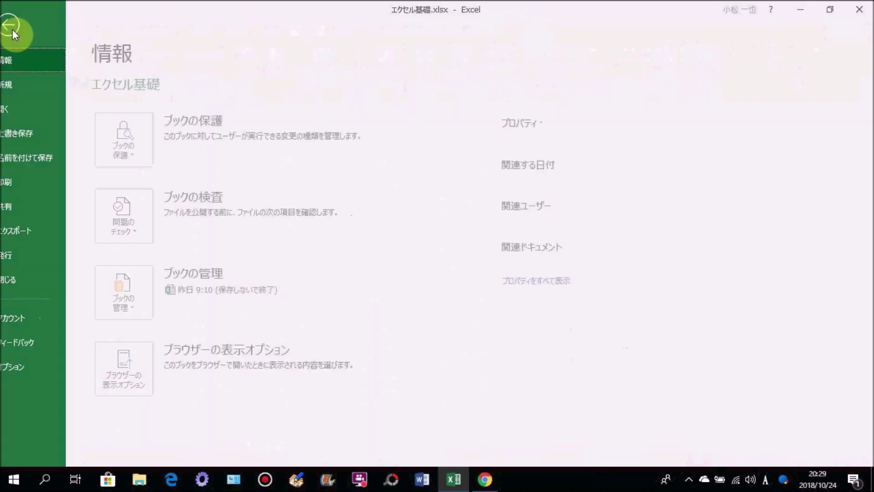
Show the Print page to preview how the adjusted sales table prints.
{"action": "left_click", "coordinate": [36, 182]}
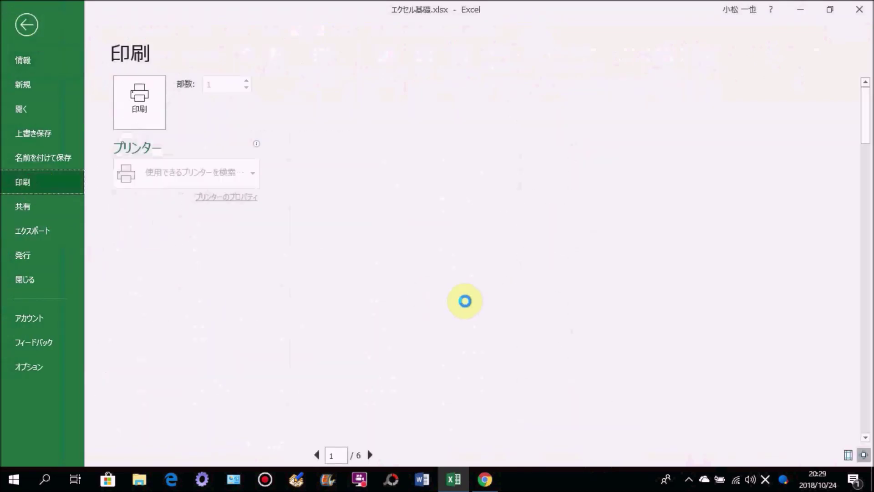